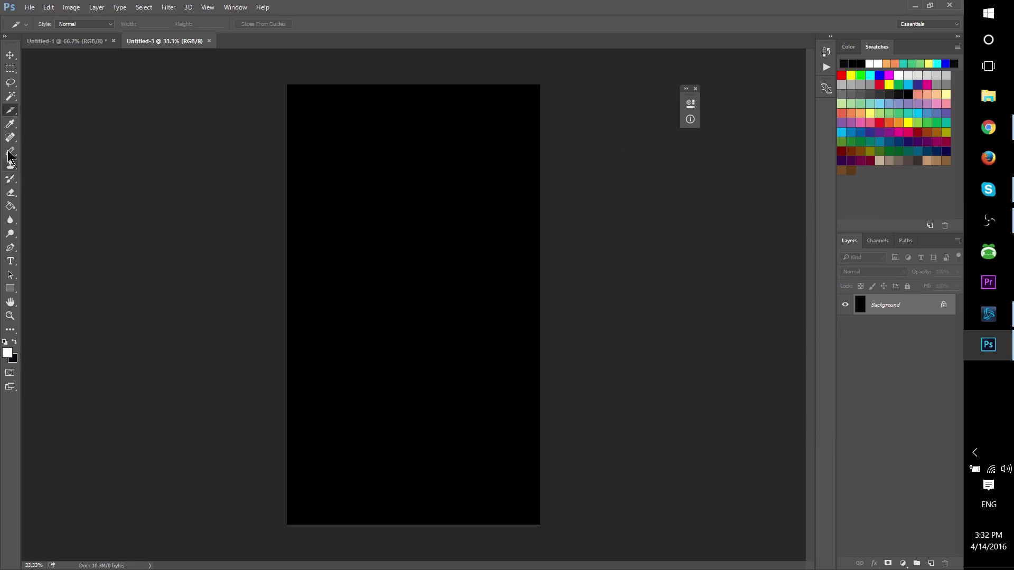
Drag a user slice over the middle of the black canvas, giving five numbered slices.
drag(337, 135, 506, 436)
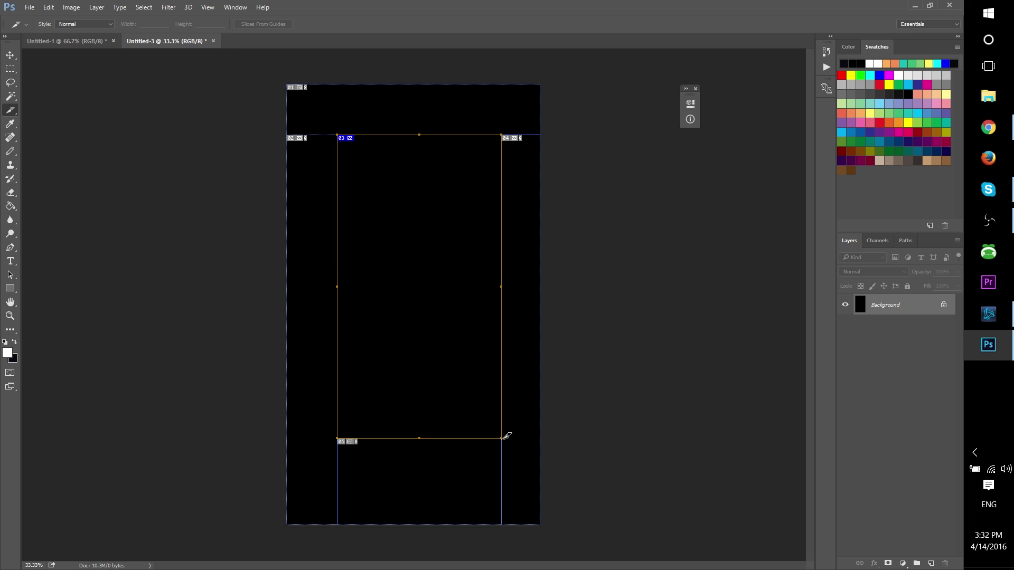
Check slice 03's context menu without choosing anything, then show the Crop/Slice tool flyout.
right_click(364, 458)
click(348, 446)
right_click(348, 447)
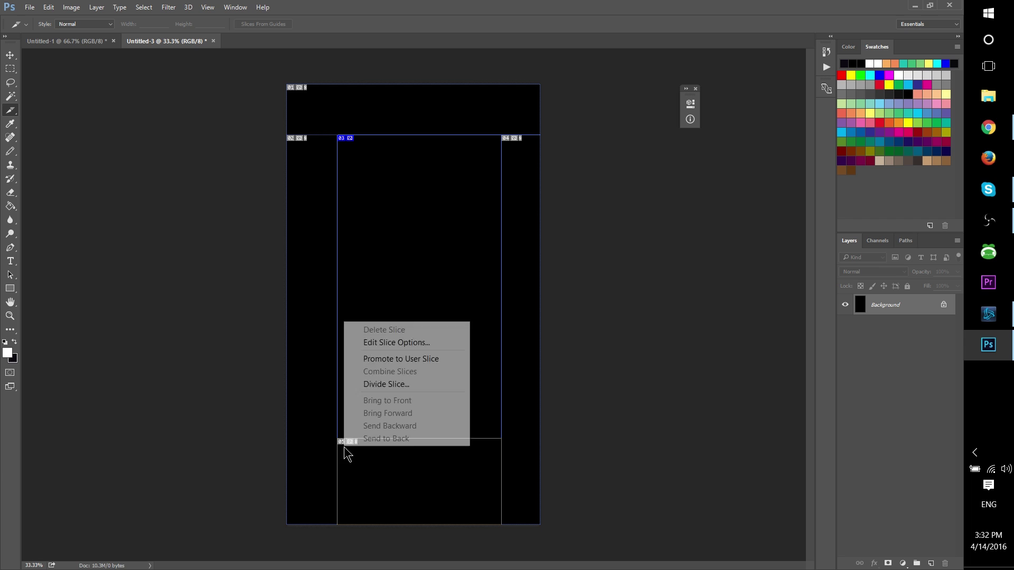
click(259, 235)
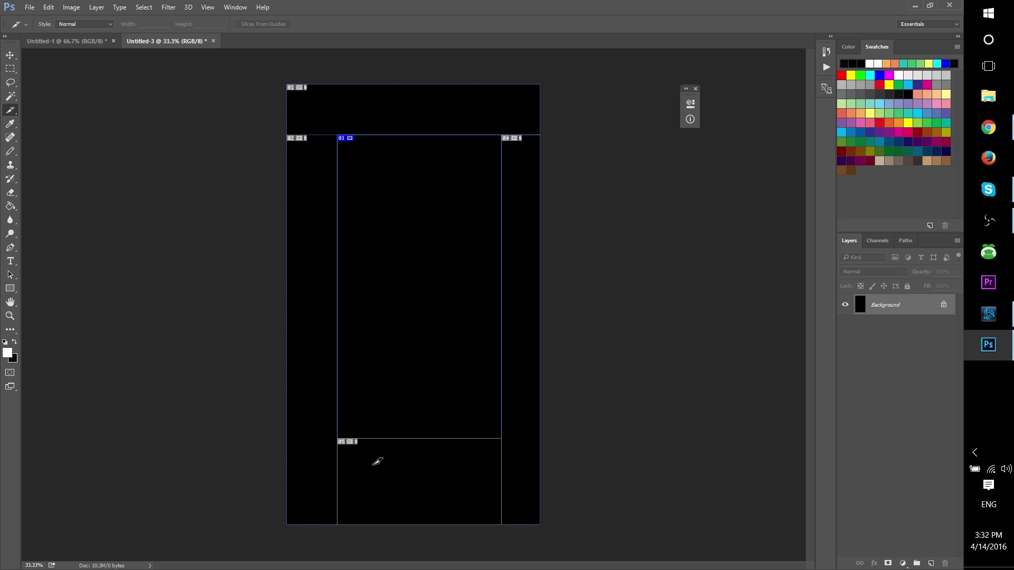
right_click(10, 110)
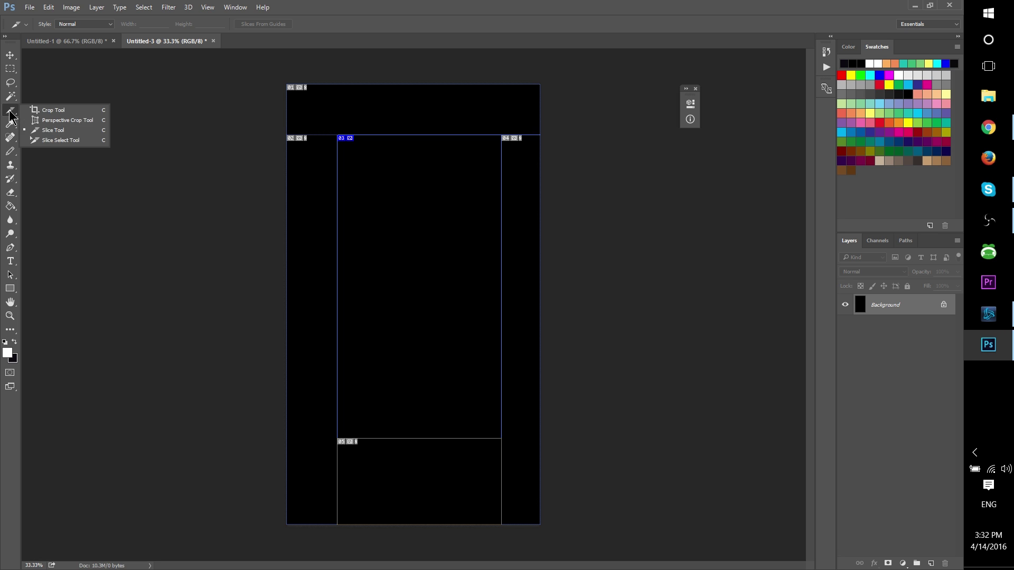
Give bottom slice 05 the pasted Pixabay URL and the name 'Dummy Image'.
click(53, 149)
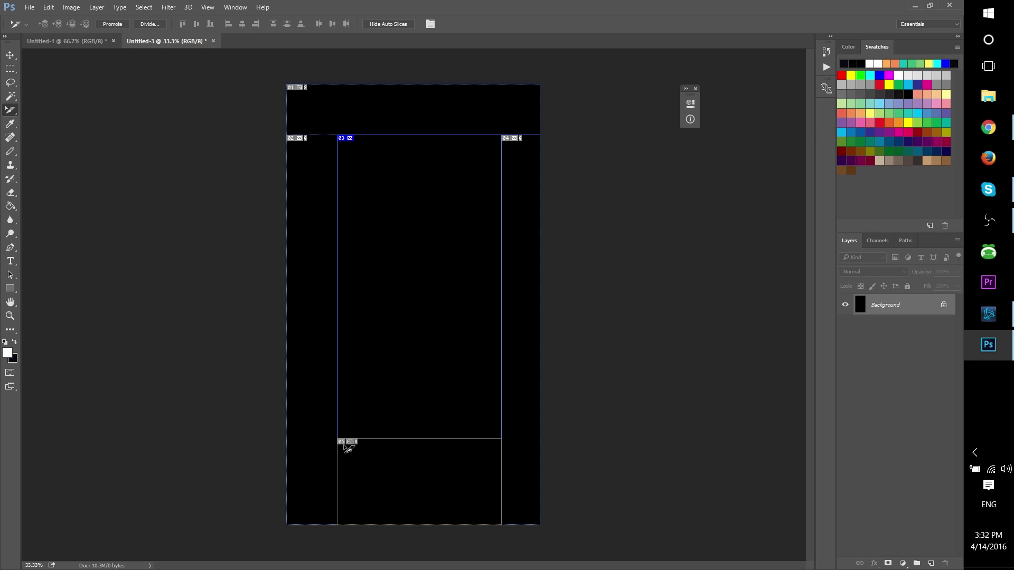
double_click(349, 447)
click(693, 172)
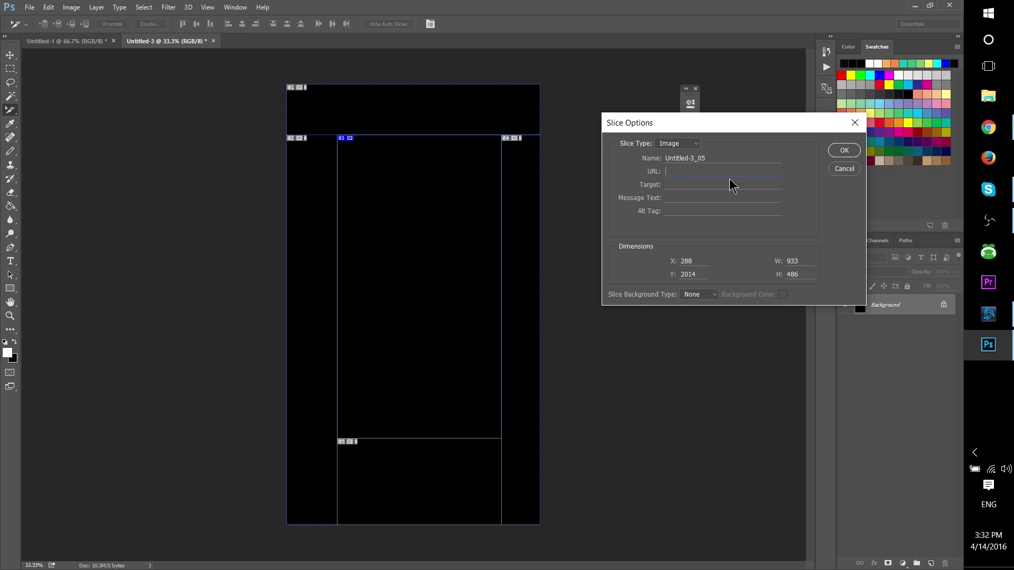
key(ctrl+v)
key(ctrl+a)
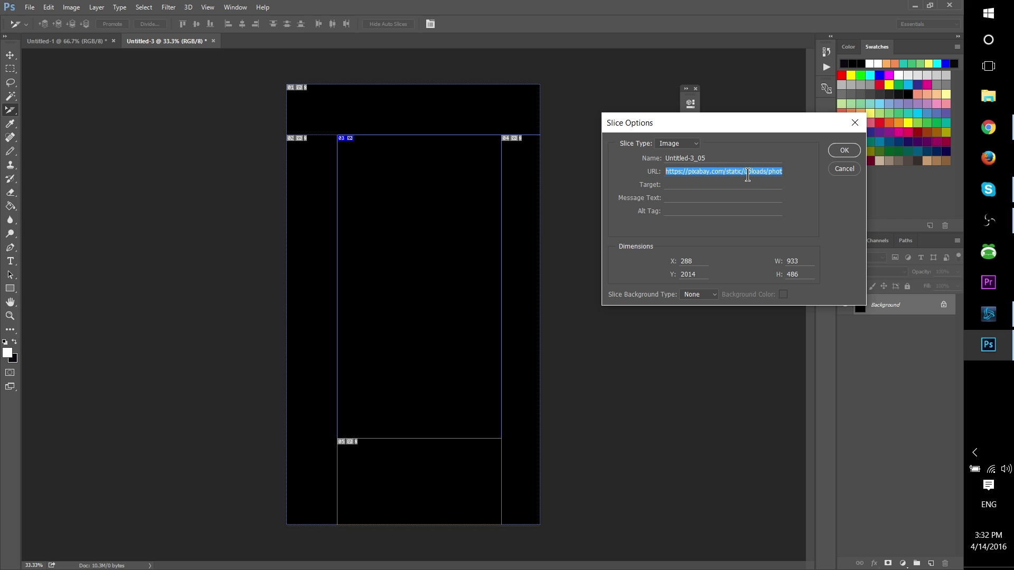
double_click(719, 158)
text(Dummy Image)
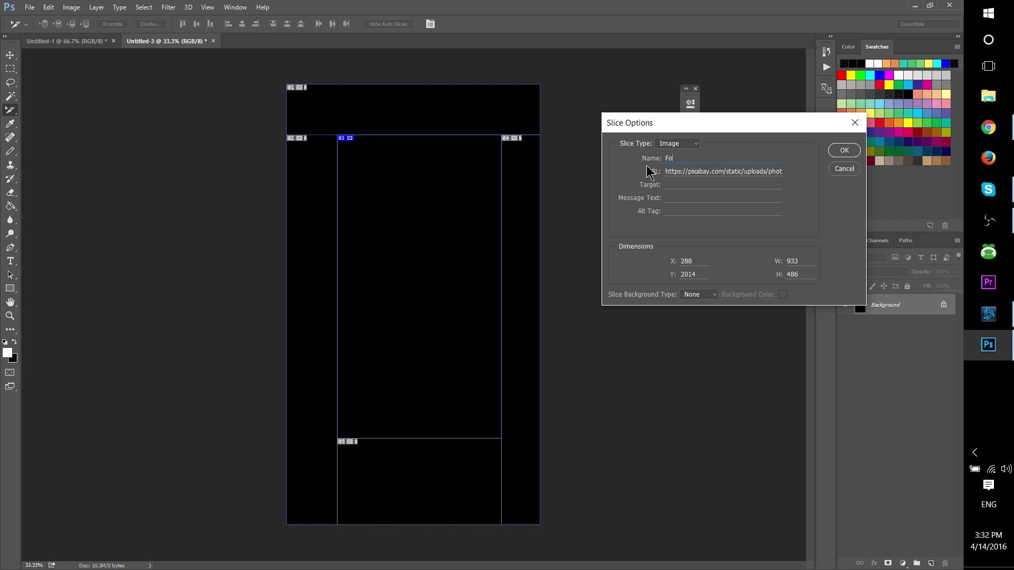
key(Return)
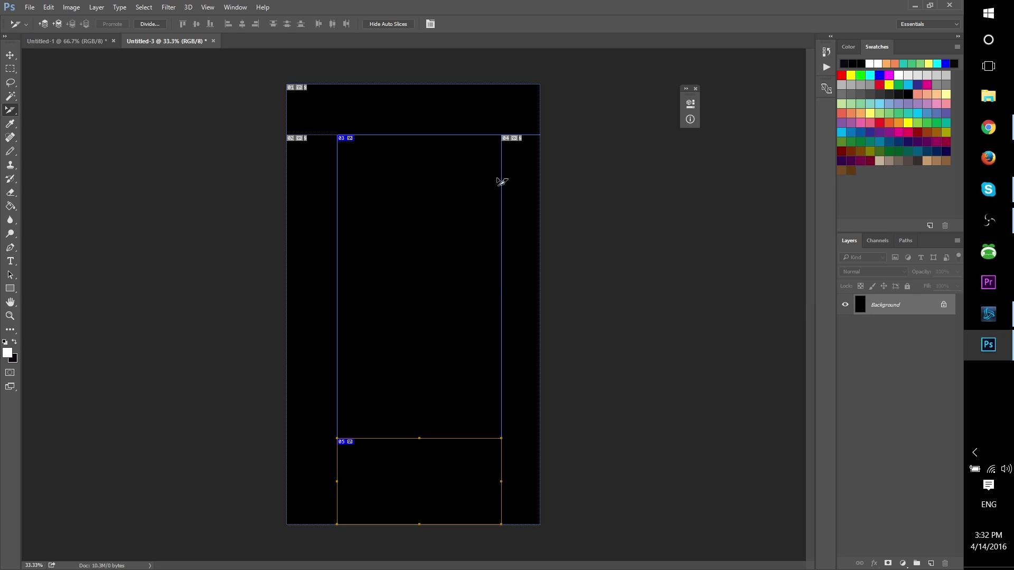
Rename central slice 03 to 'Center Image' through Edit Slice Options.
right_click(401, 199)
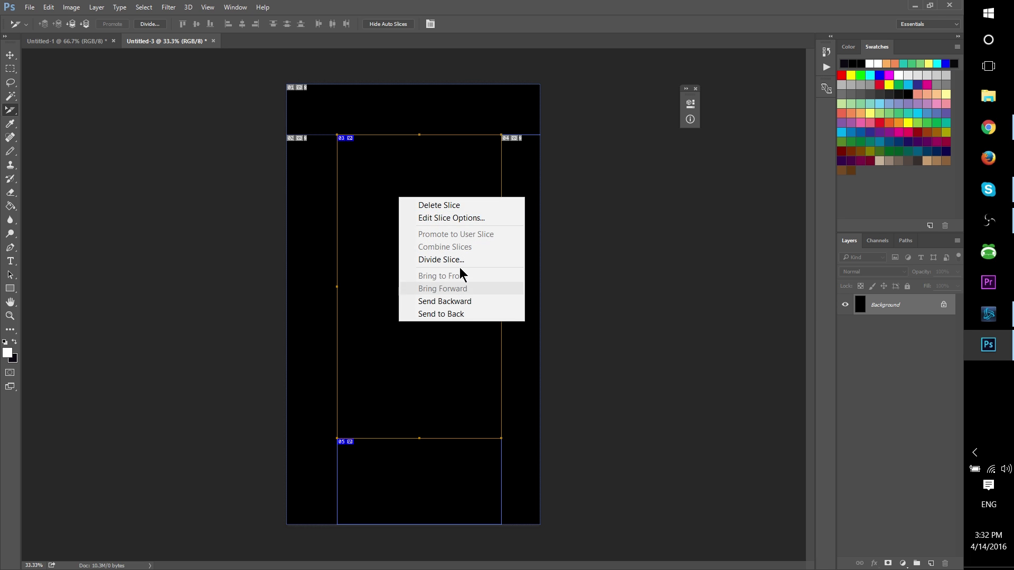
click(475, 218)
text(Center Image)
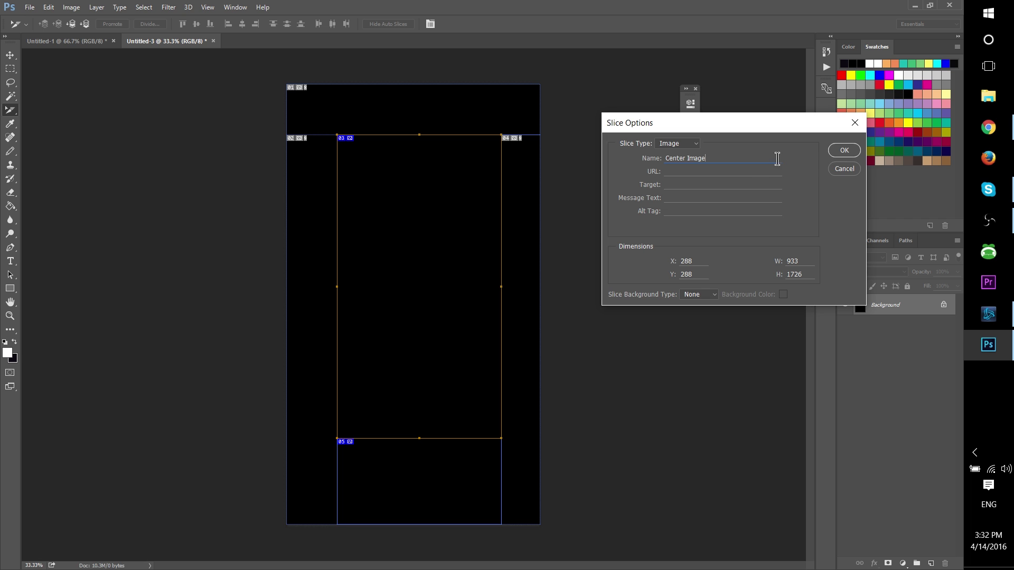
click(844, 153)
Open the right-hand slice's options, then switch to the Brush tool.
right_click(517, 185)
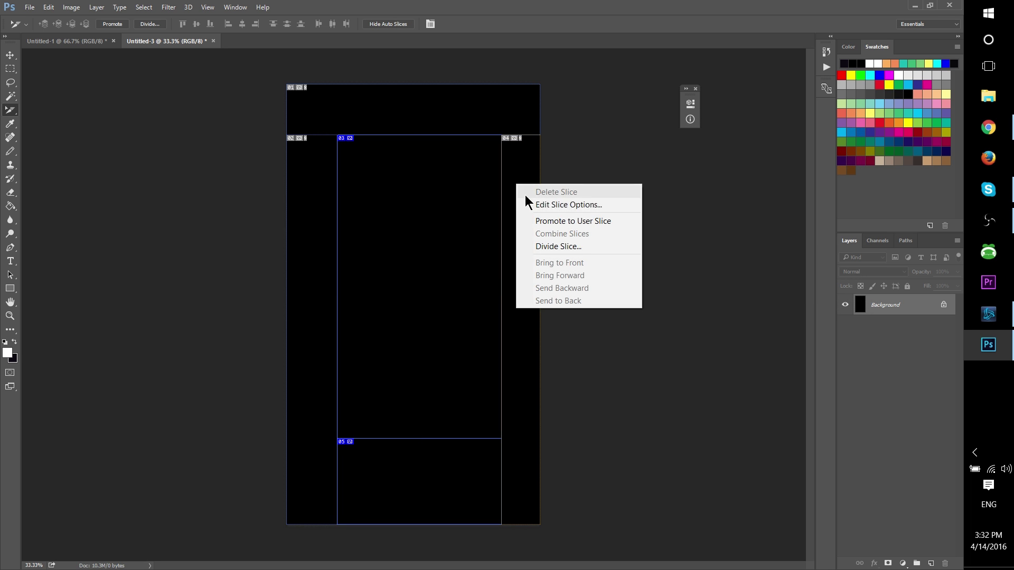
click(538, 207)
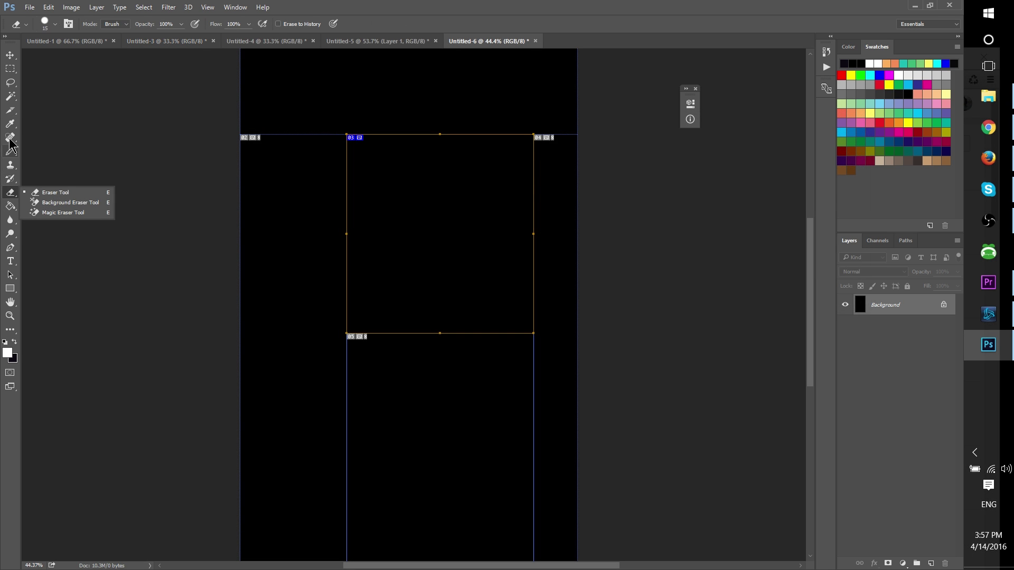
click(10, 139)
key(w)
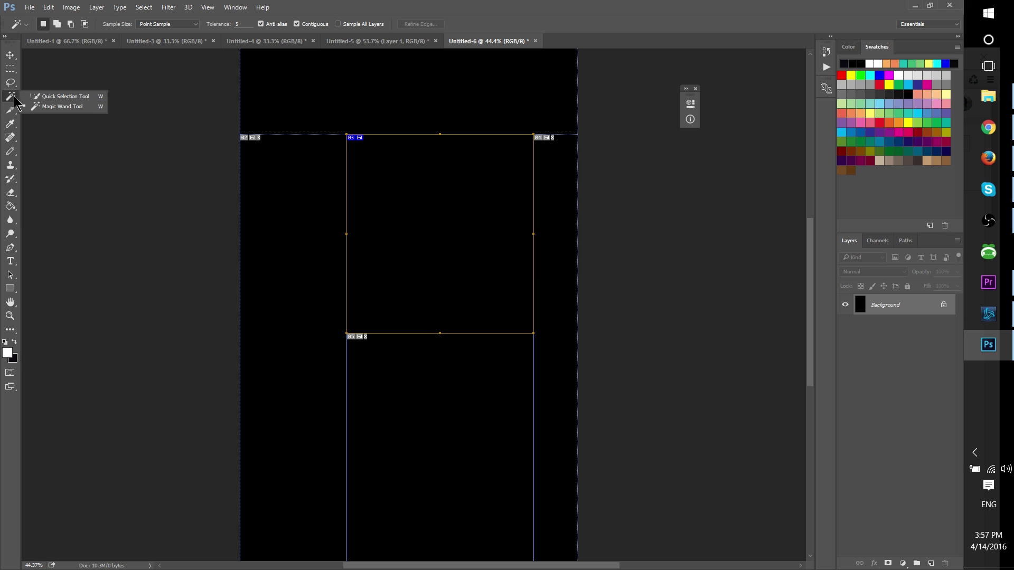
right_click(10, 152)
click(58, 152)
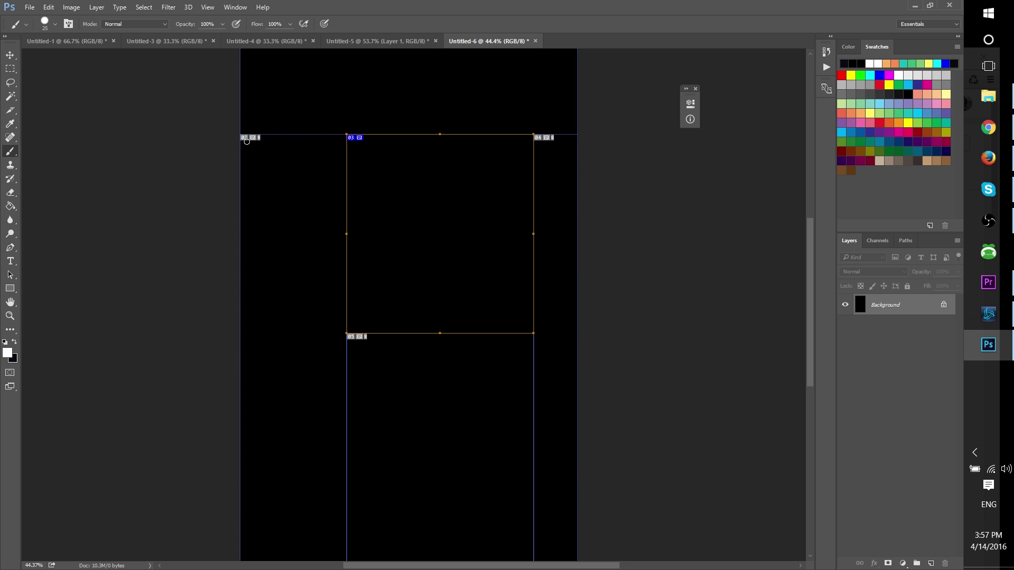
Paint white lines along the top slice edge and straight down the right edge.
drag(241, 135, 599, 132)
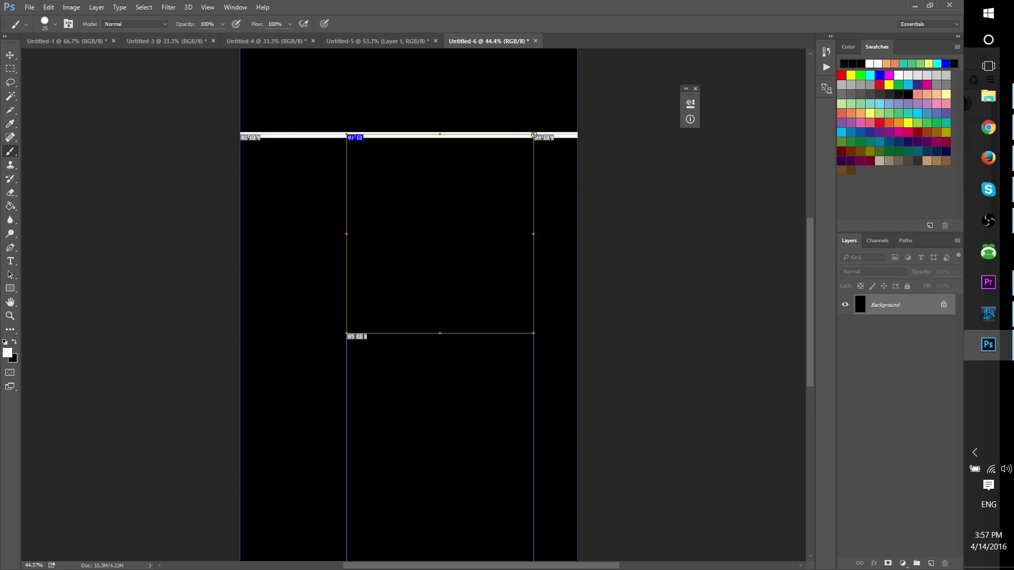
scroll(536, 331, down, 2)
shift+click(533, 544)
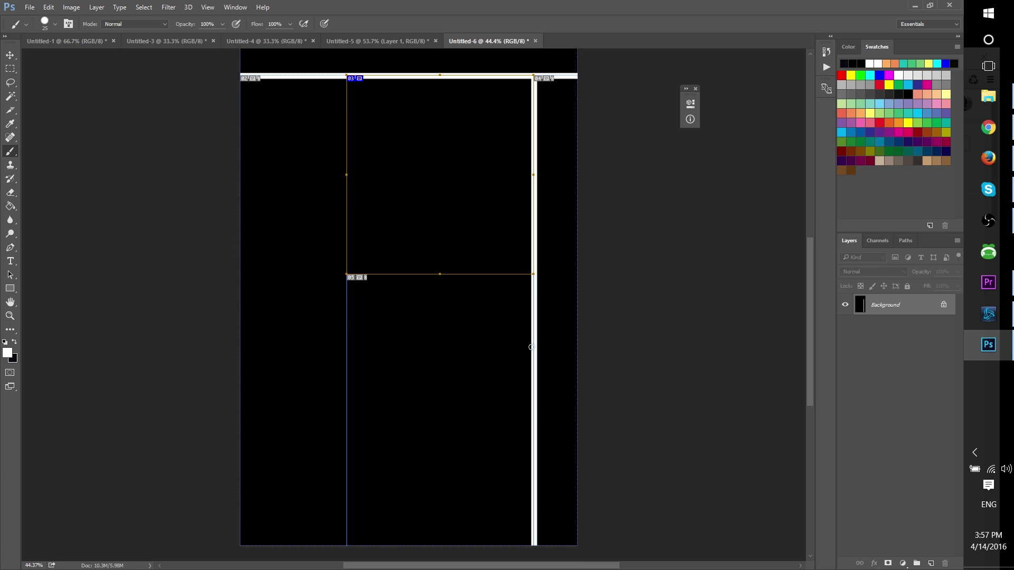
Redo the straight white line along the central slice's bottom edge after undoing a misplaced one.
click(537, 272)
shift+click(346, 273)
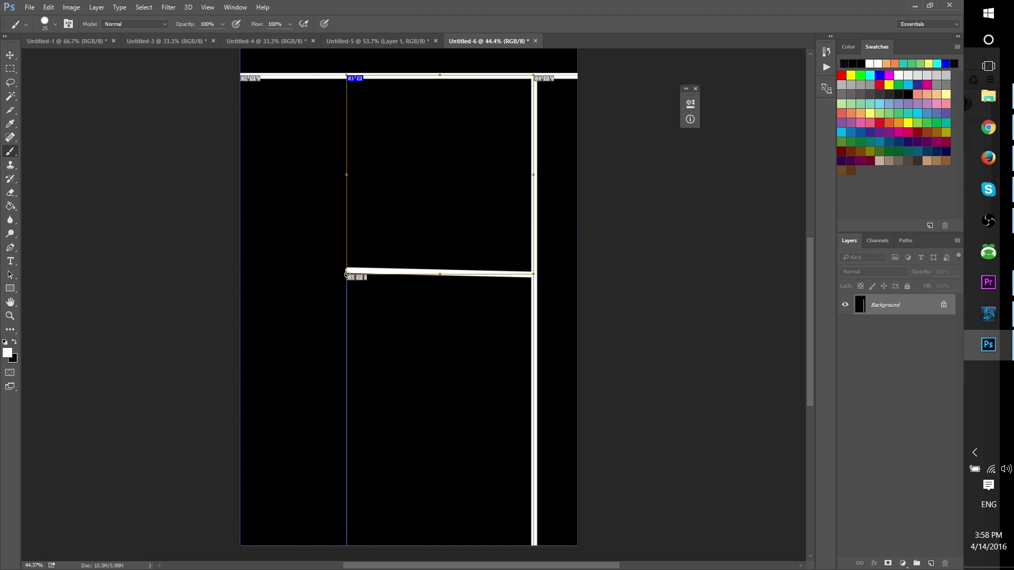
key(ctrl+z)
click(346, 274)
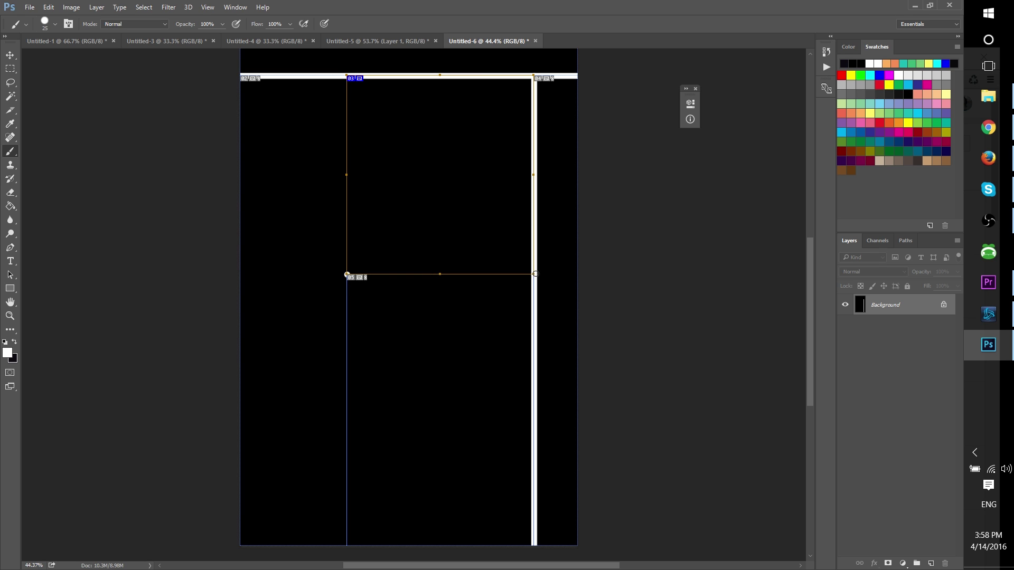
shift+click(534, 274)
scroll(315, 231, up, 3)
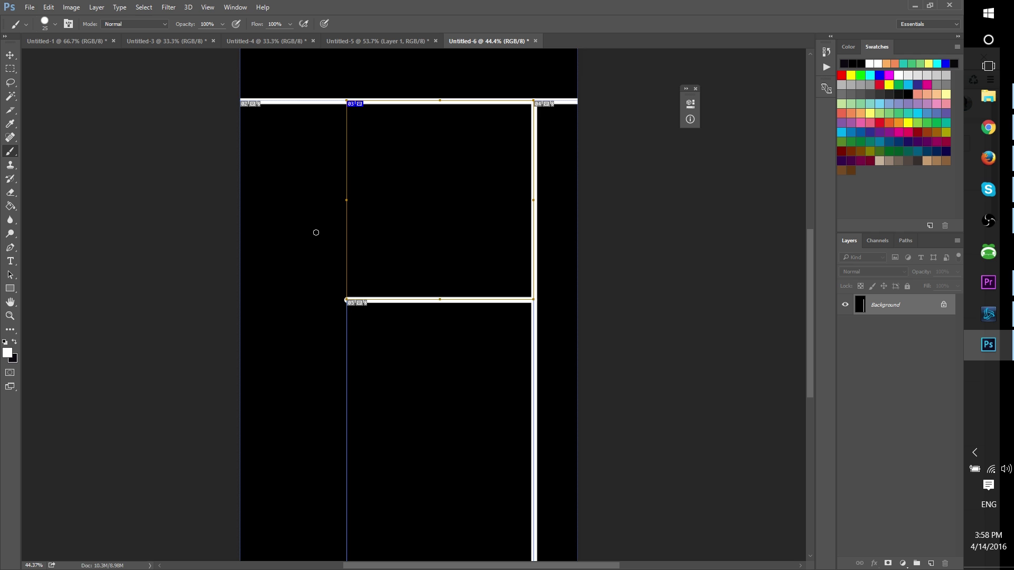
scroll(370, 224, up, 2)
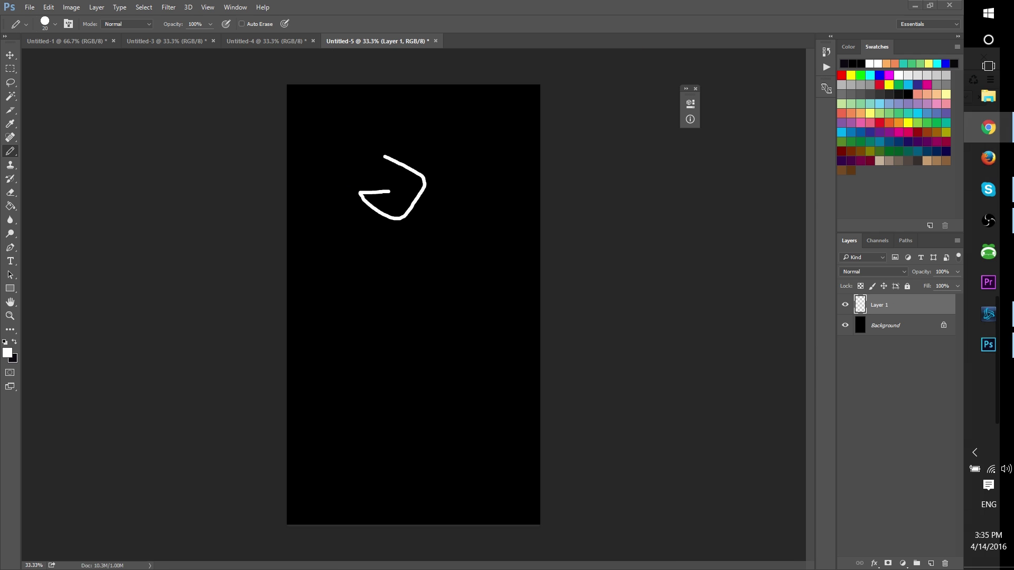
Create layer-based slices from the scribble layer, then switch to the Slice Select tool.
click(97, 7)
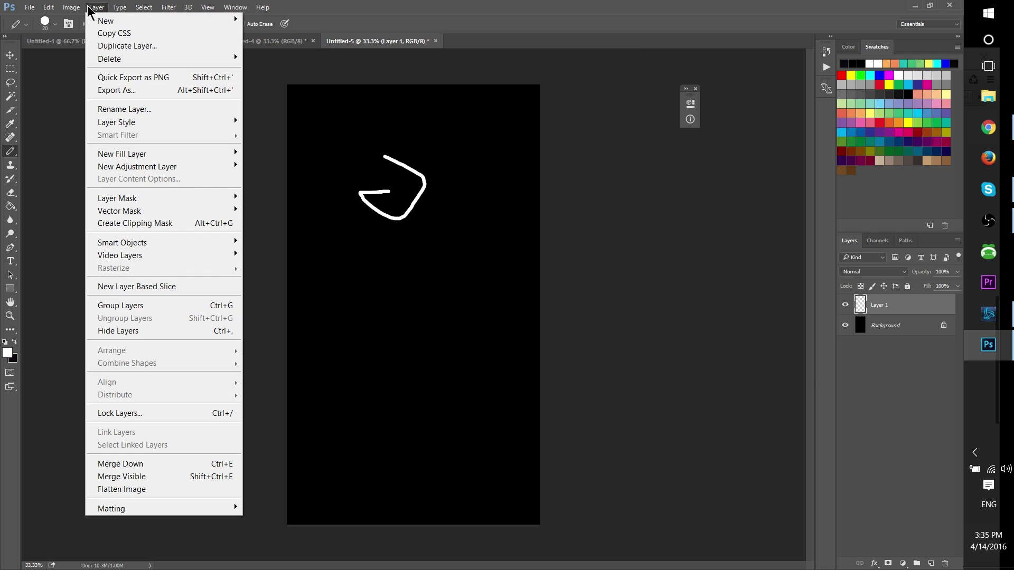
click(136, 287)
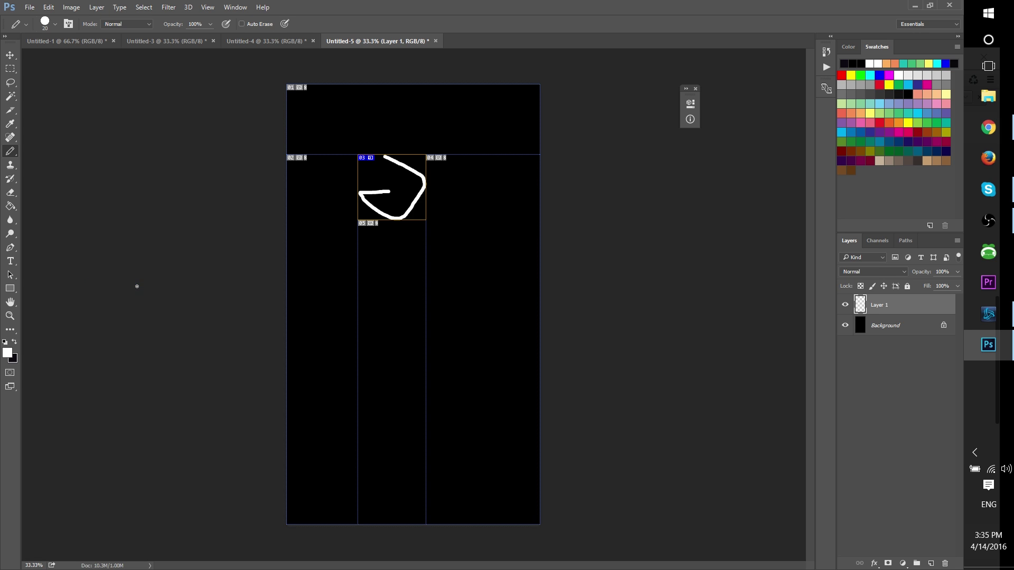
right_click(421, 188)
click(10, 109)
click(42, 141)
Open a slice's Edit Slice Options to rename it and apply Slices From Guides.
right_click(399, 181)
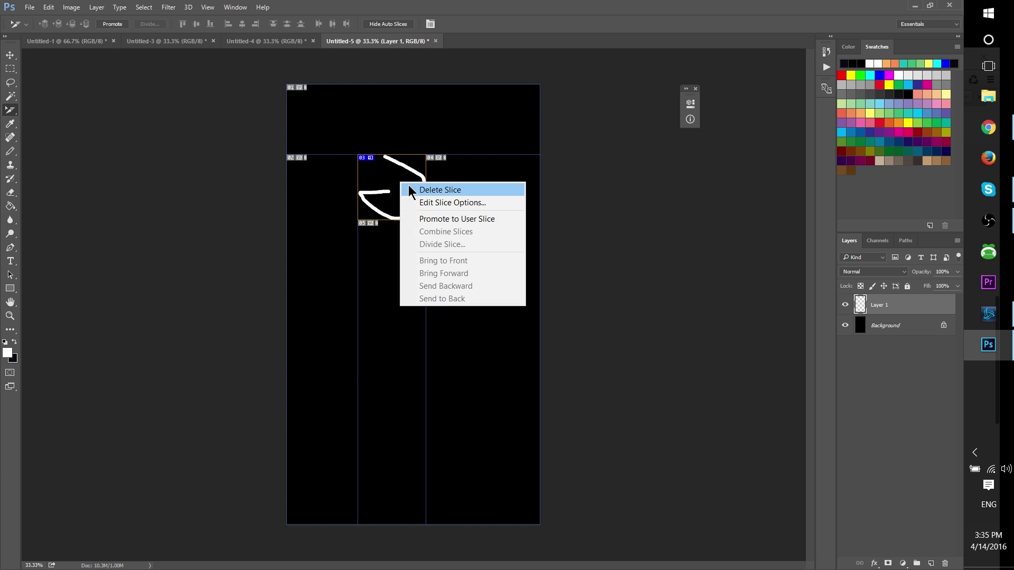
click(419, 203)
text(lo)
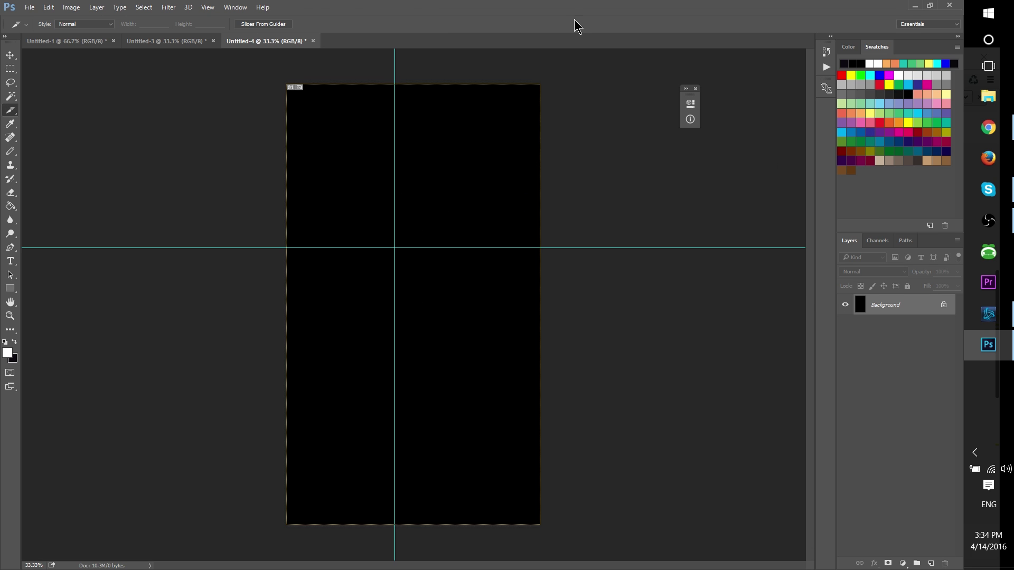
click(286, 25)
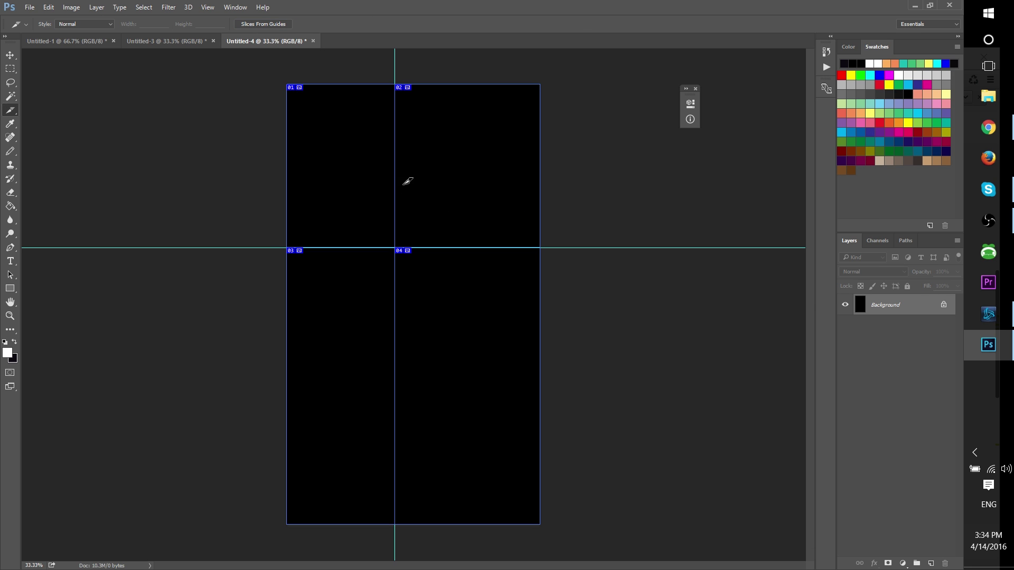
scroll(417, 188, up, 2)
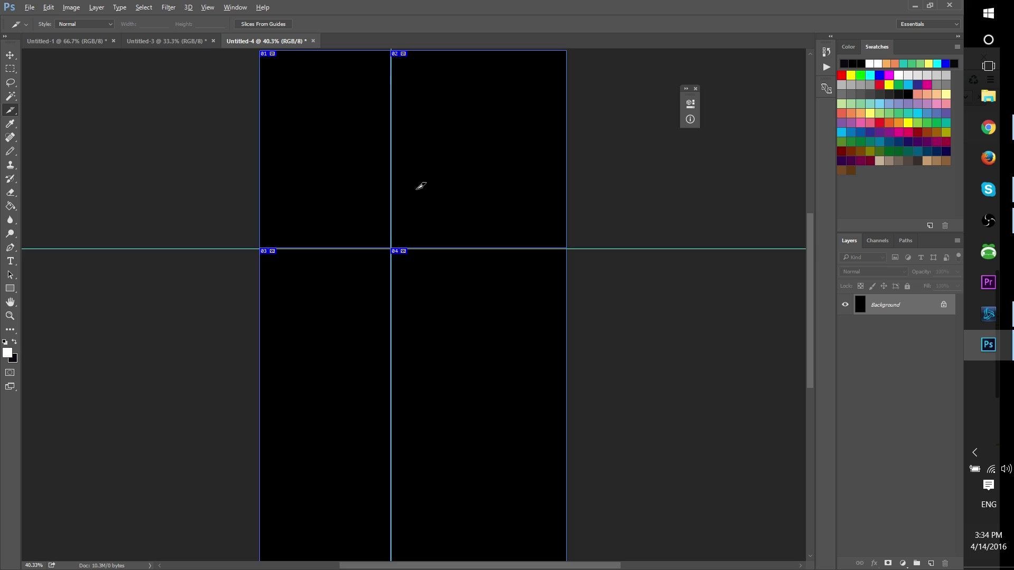
scroll(418, 188, down, 2)
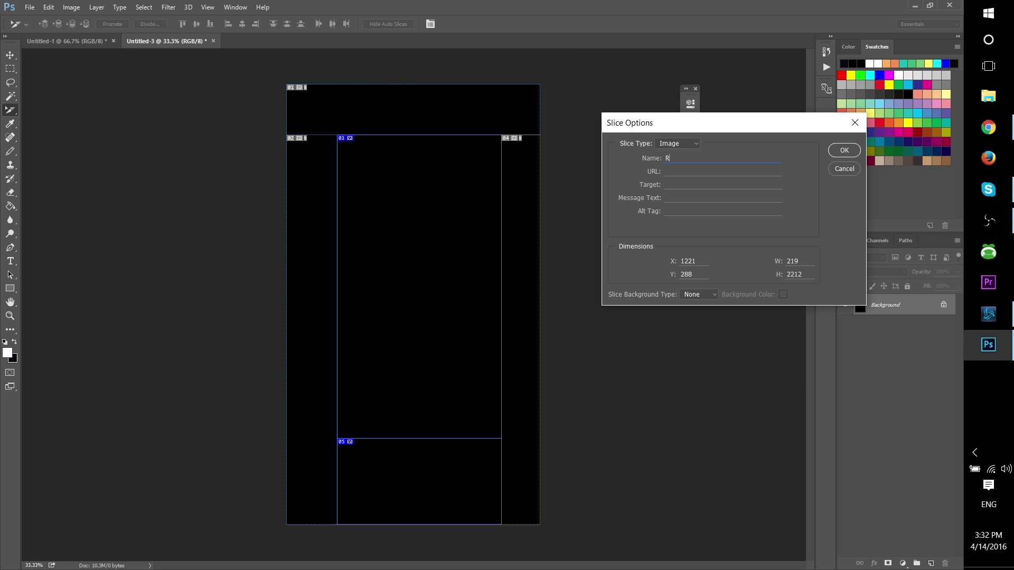
Name the right column slice 'Right' and slice 02 'Left', then start a new document.
text(ight)
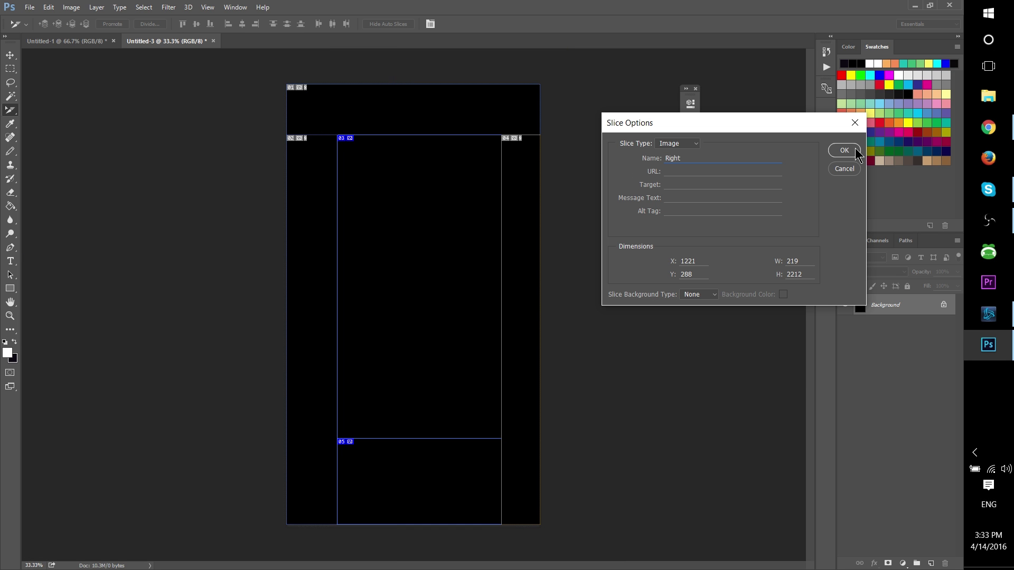
key(Return)
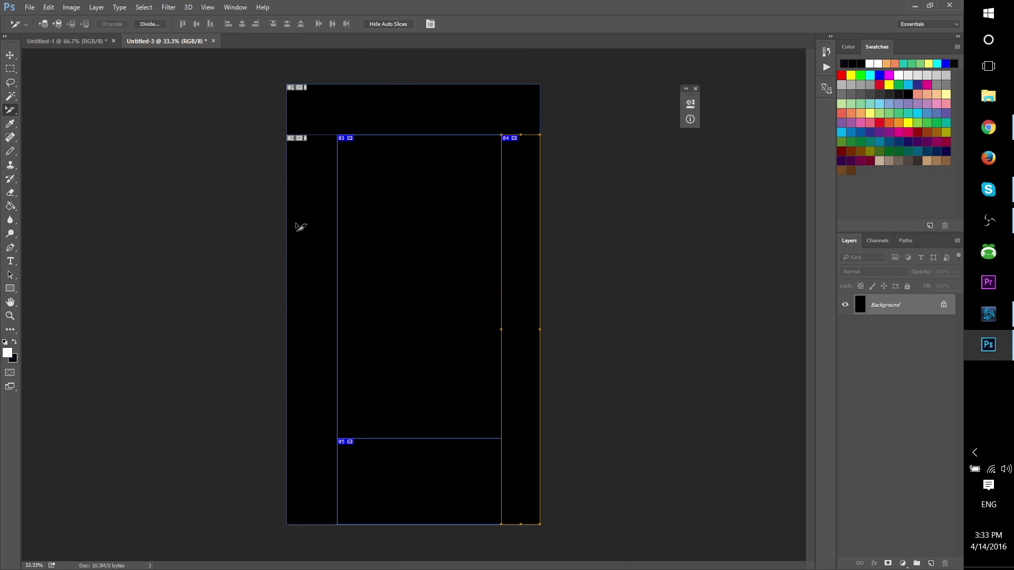
right_click(306, 213)
click(320, 231)
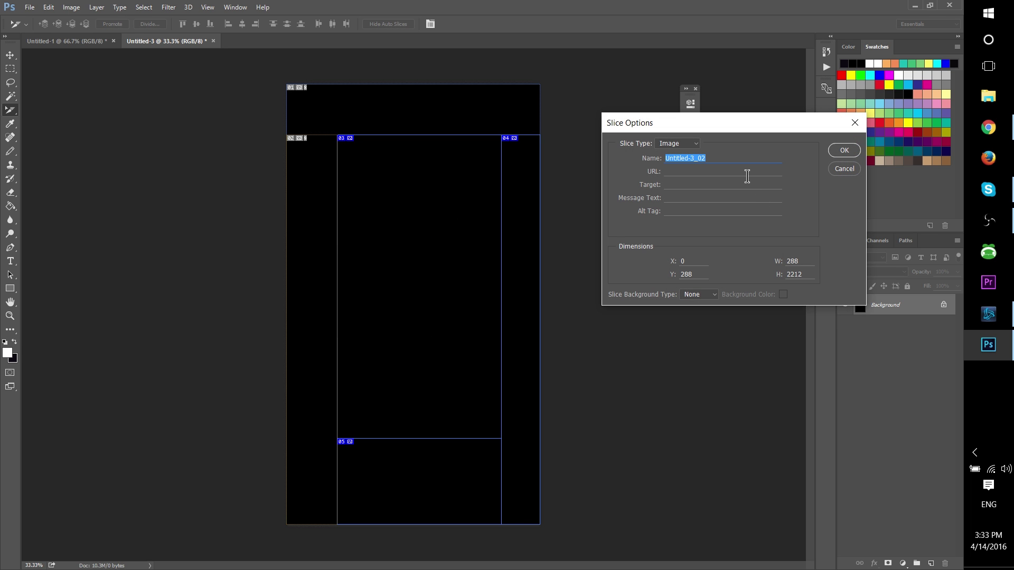
text(Left)
click(845, 150)
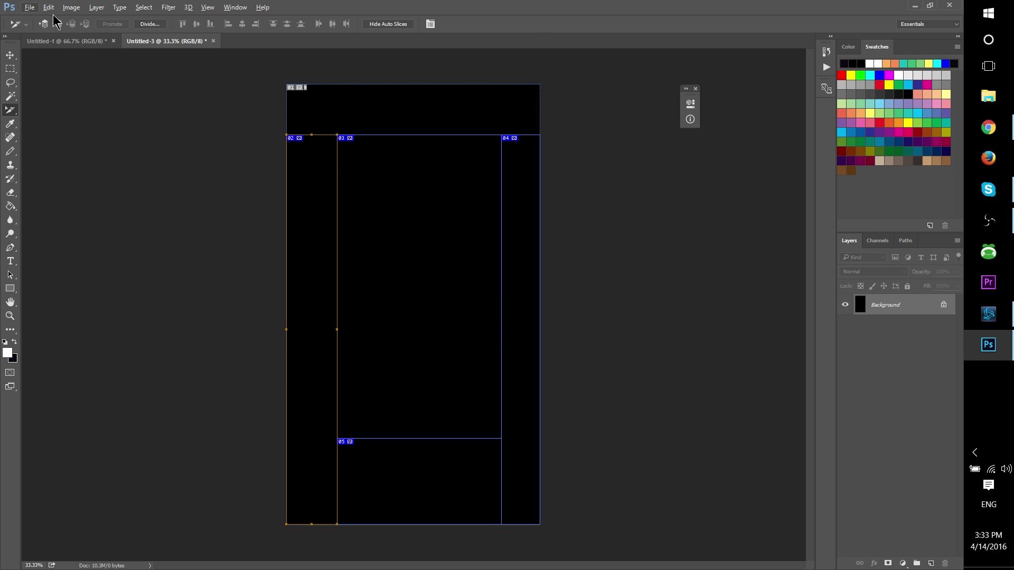
click(32, 9)
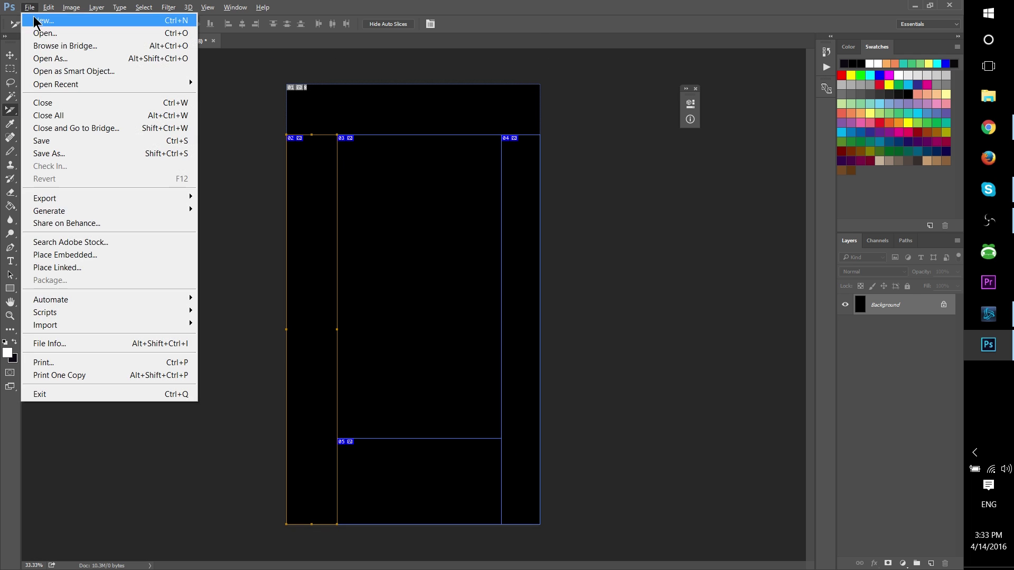
click(37, 19)
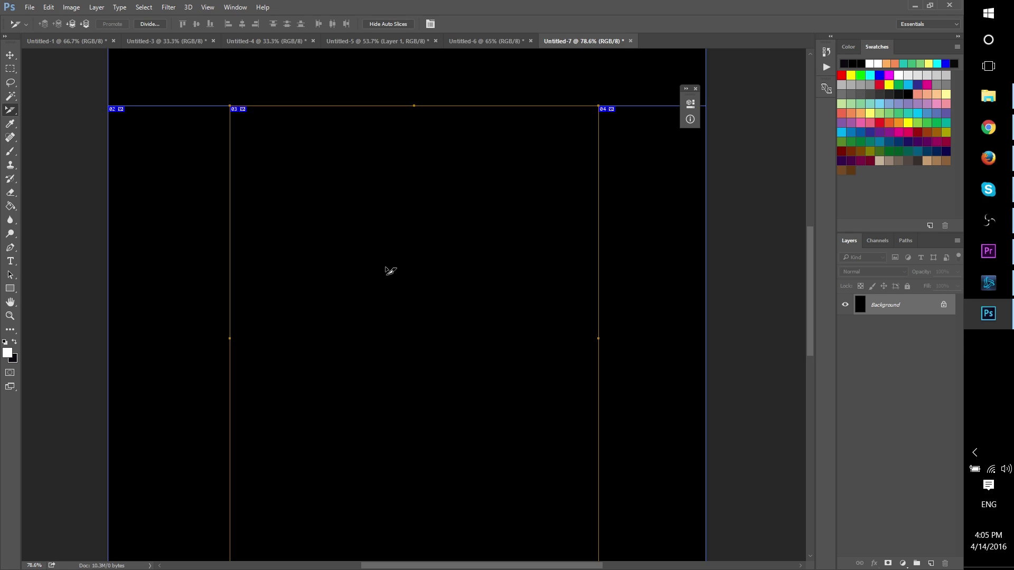
Divide the wide slice evenly into 2 parts down instead of 3 across.
right_click(385, 266)
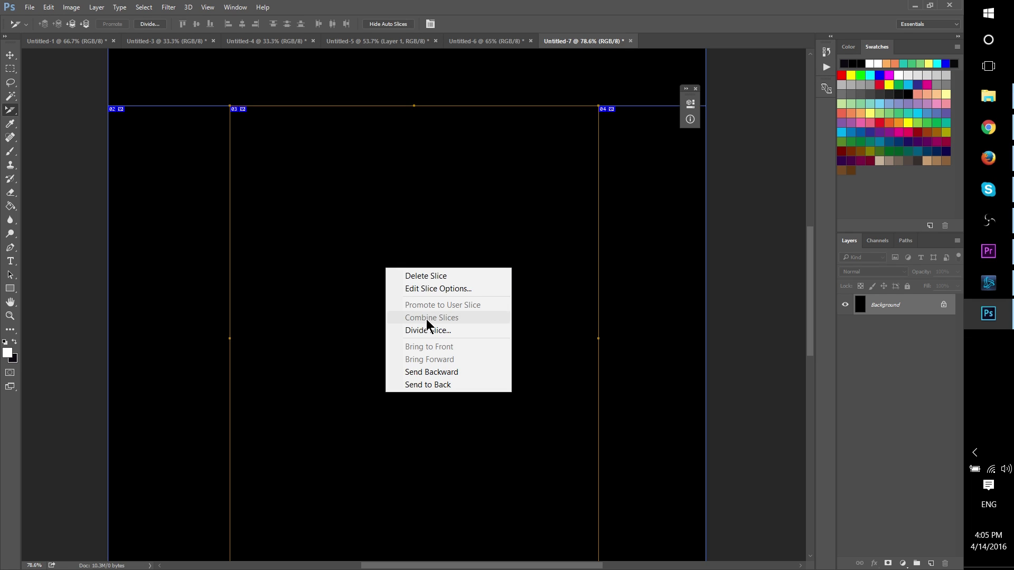
click(431, 330)
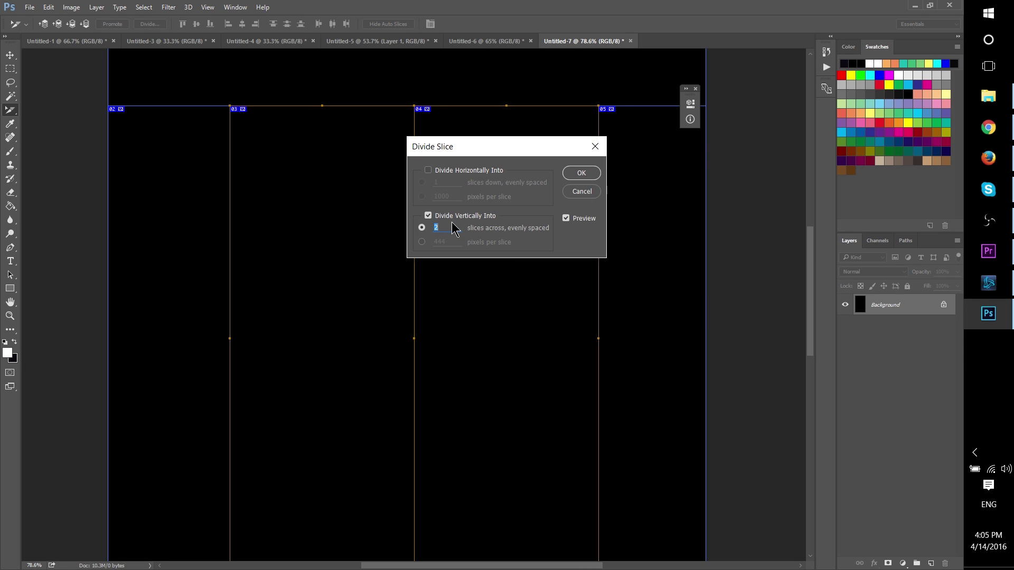
text(3)
click(428, 216)
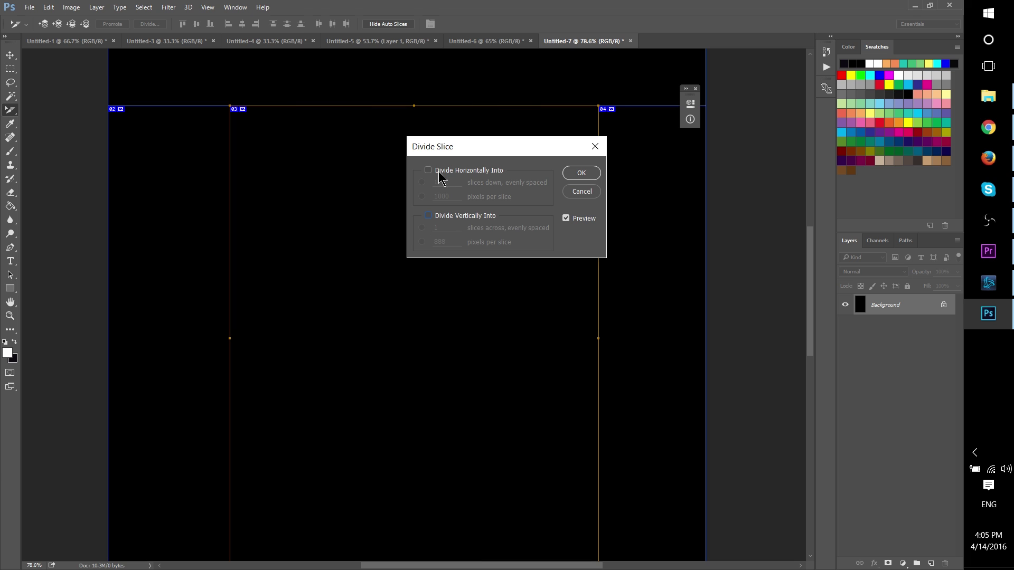
click(428, 170)
text(2)
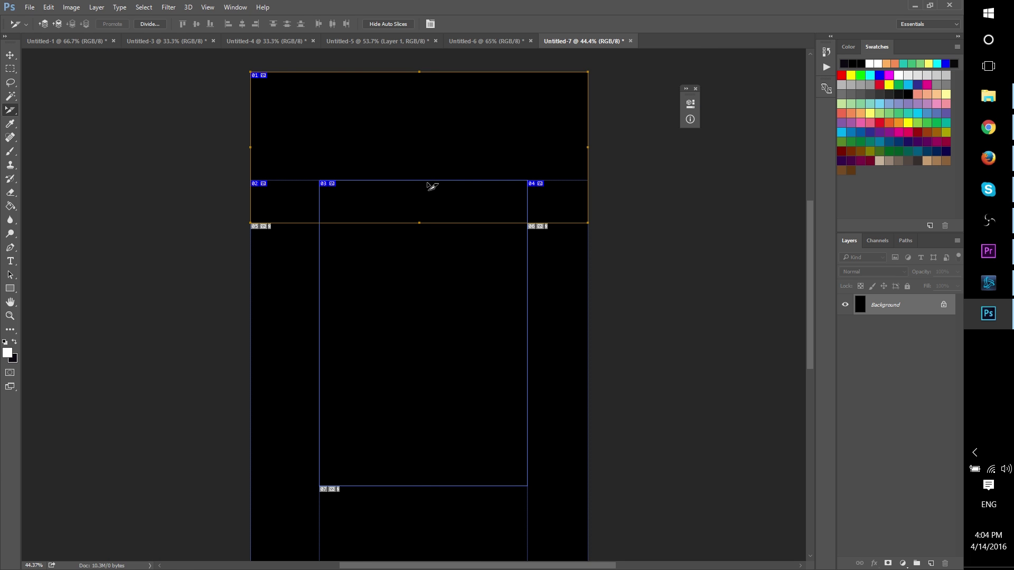
Drag slice 03's top edge lower, then select slices 01 and 04.
click(427, 185)
drag(423, 180, 421, 223)
click(548, 192)
click(569, 305)
scroll(569, 307, down, 2)
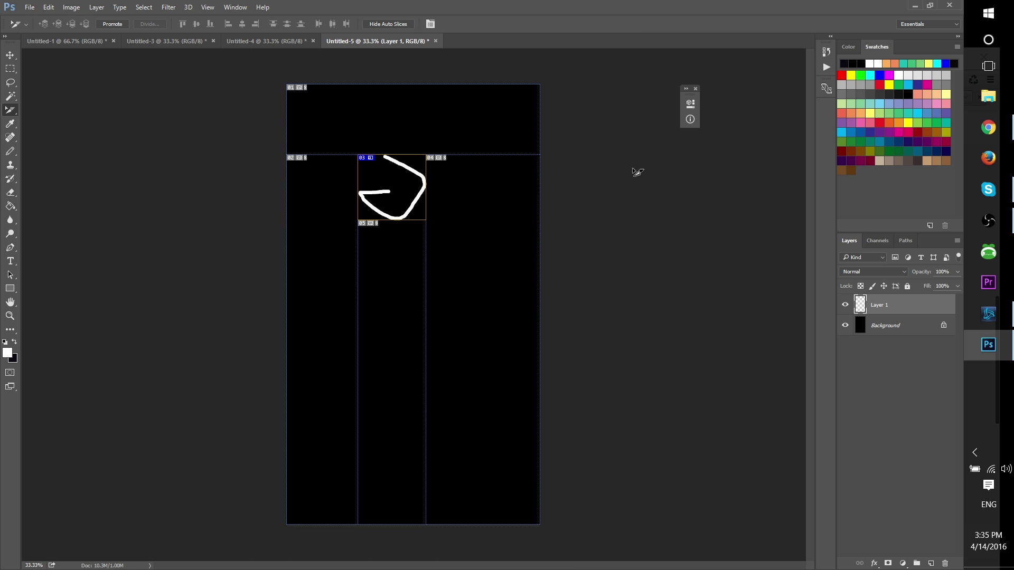
Open Save for Web (Legacy), zoom the preview out and select slices 05 and 04.
click(29, 7)
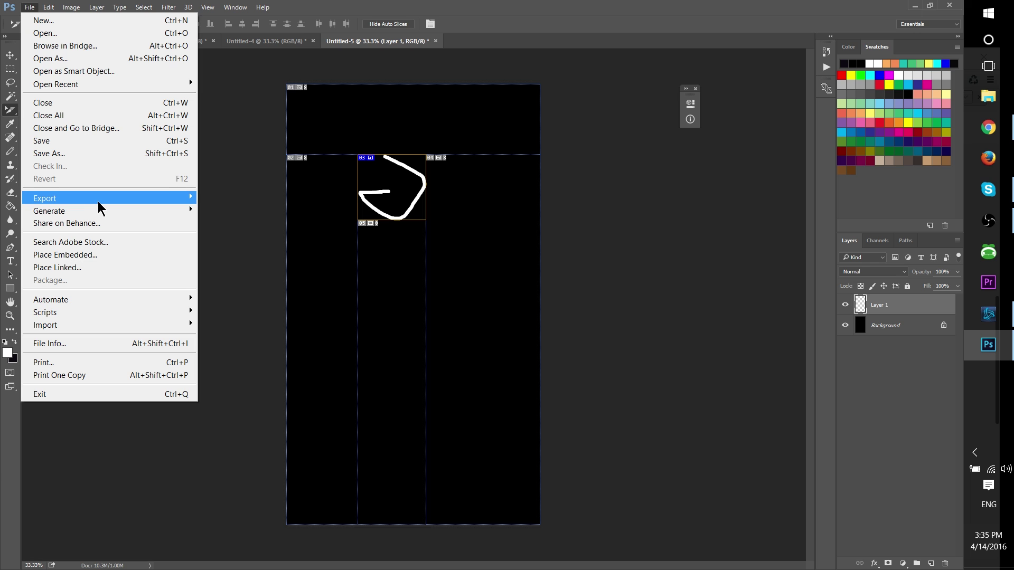
mouse_move(100, 199)
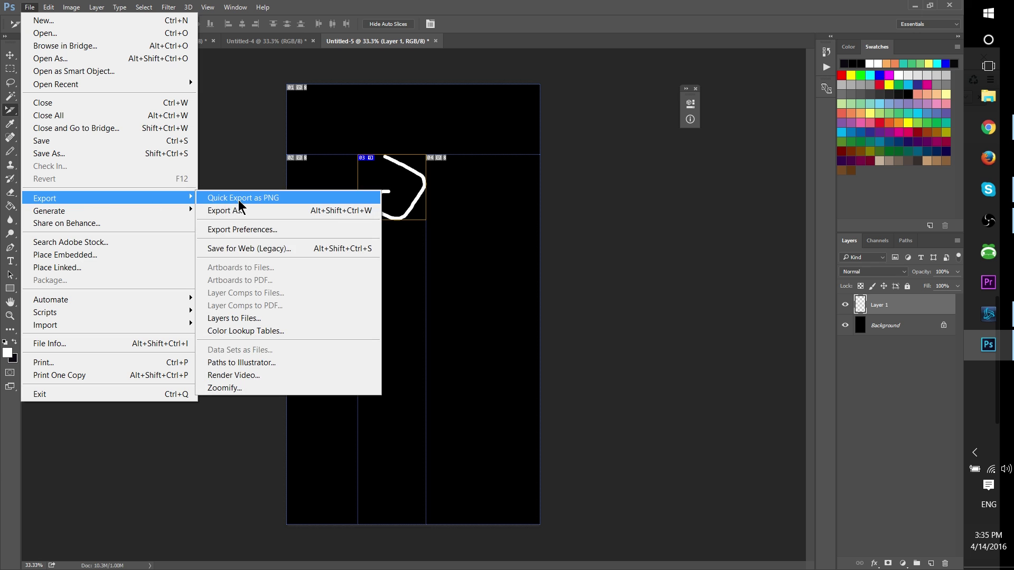
click(255, 249)
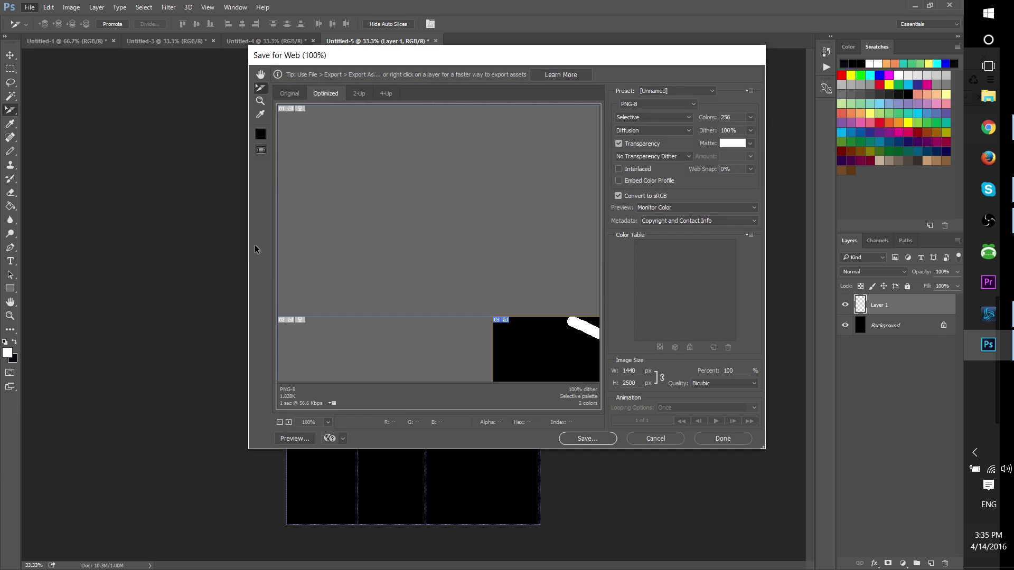
scroll(540, 341, down, 3)
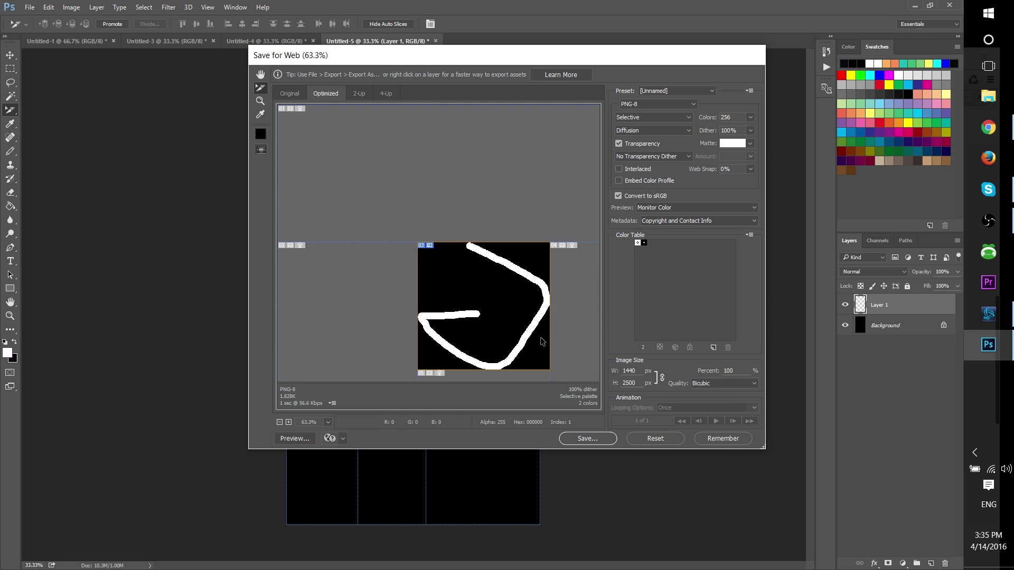
scroll(541, 337, down, 2)
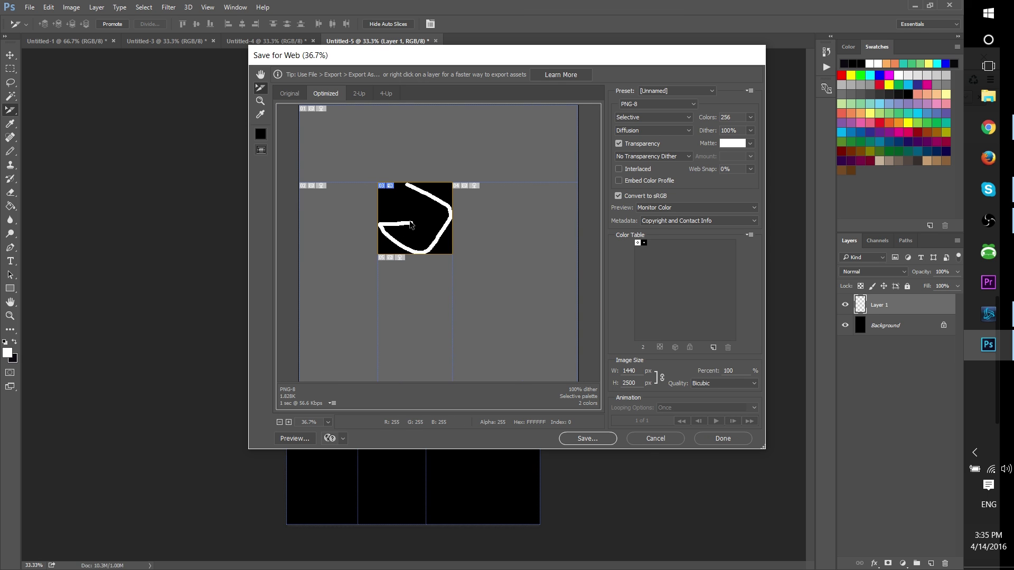
click(427, 306)
click(496, 234)
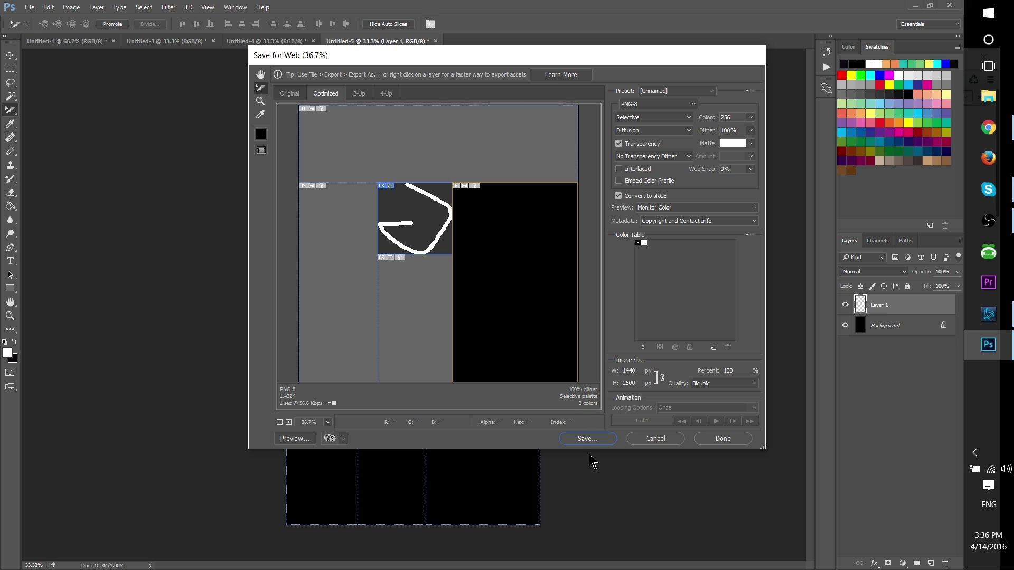
Save all slices to the Desktop as Untitled-5.html and inspect an image's markup in Firefox.
click(605, 440)
click(288, 167)
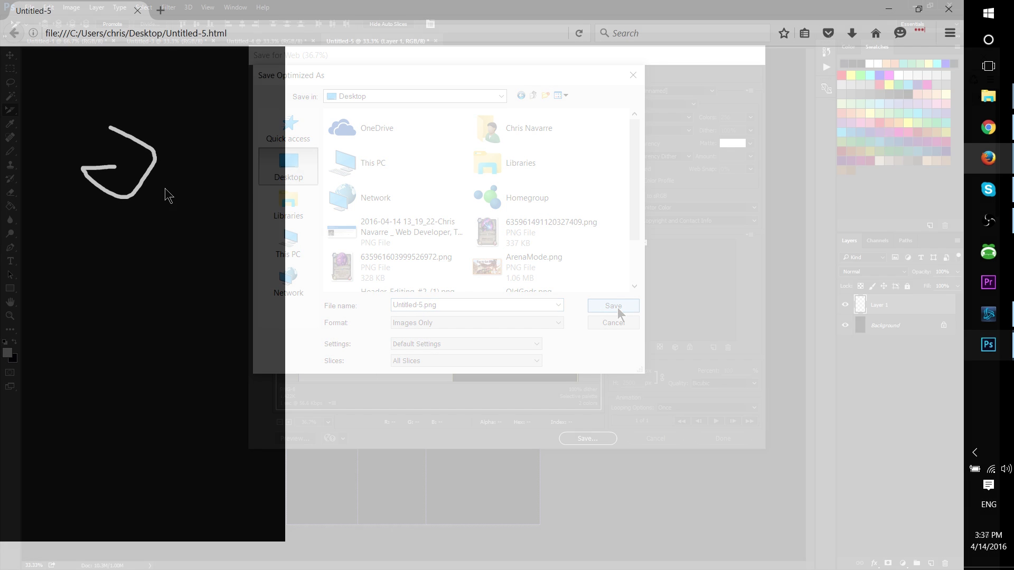
right_click(165, 190)
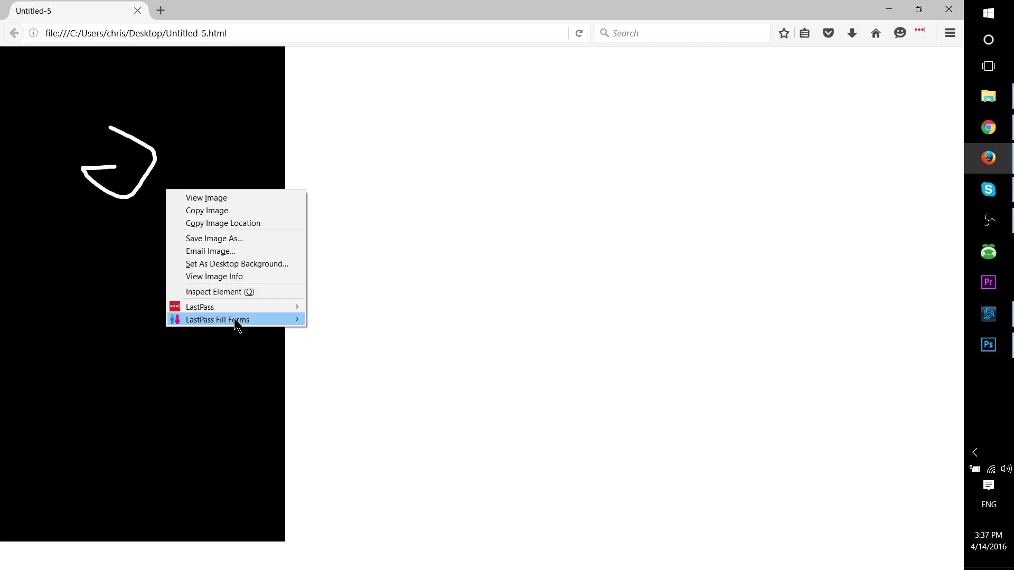
click(262, 291)
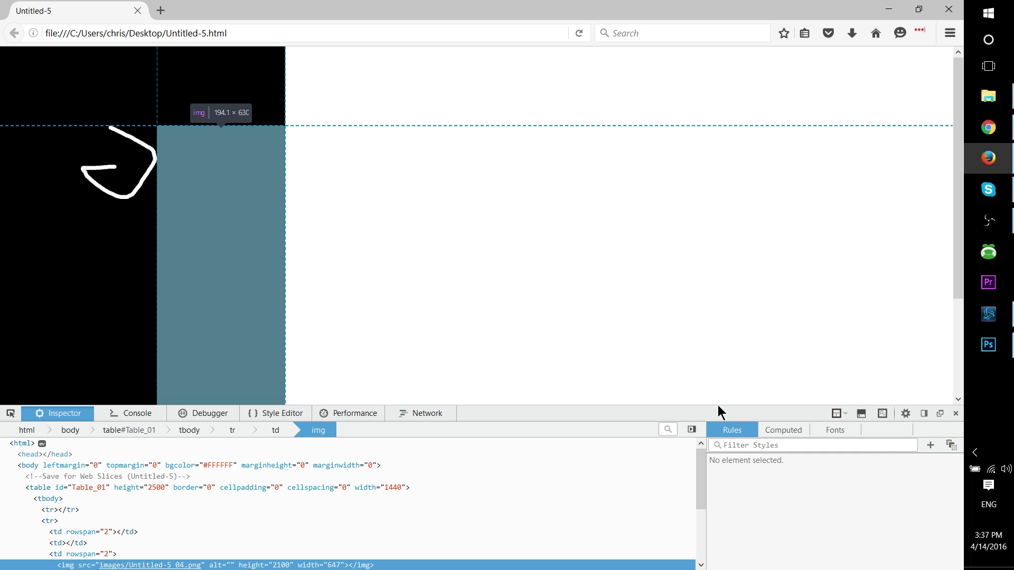
drag(639, 406, 639, 118)
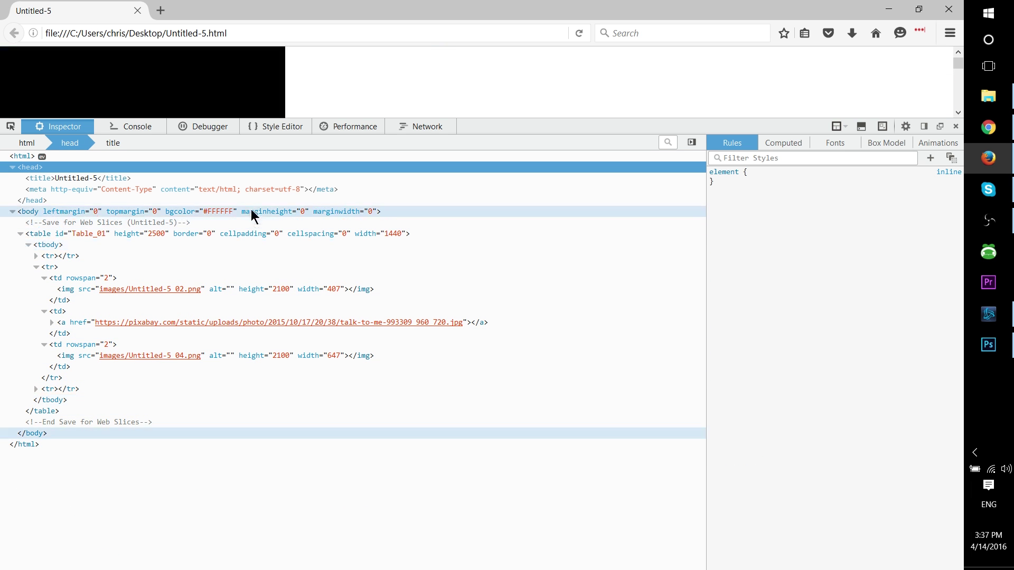
Close Firefox's developer tools to view the exported Untitled-5.html page fully.
click(957, 127)
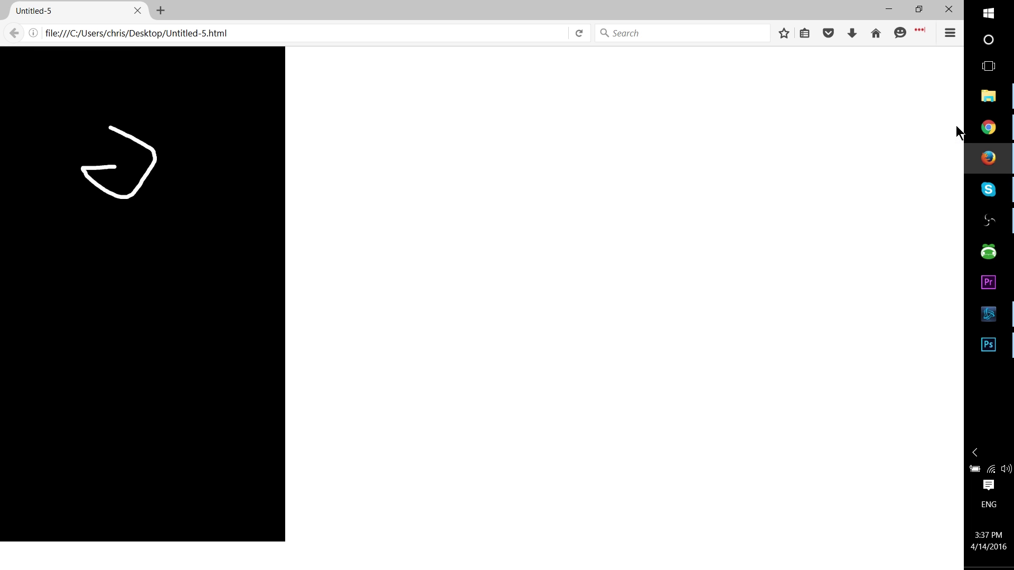